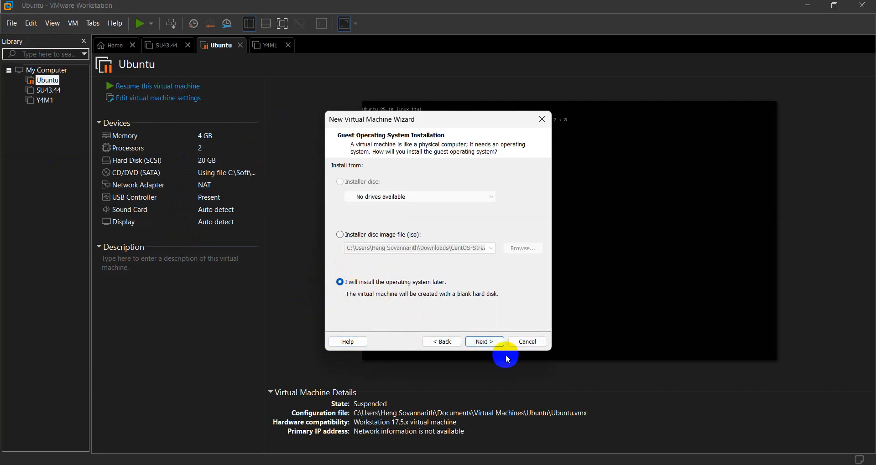
# Choose to install the operating system later and set the guest system to Linux, version CentOS 8 64-bit.
pyautogui.click(479, 343)
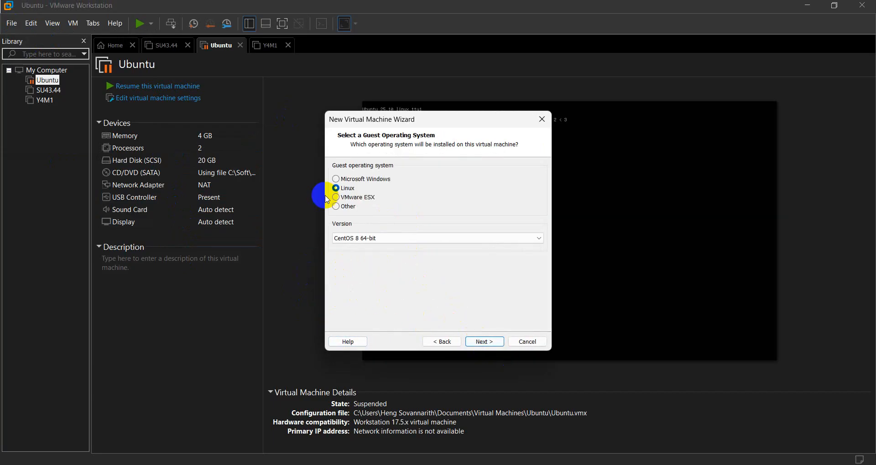
pyautogui.click(362, 241)
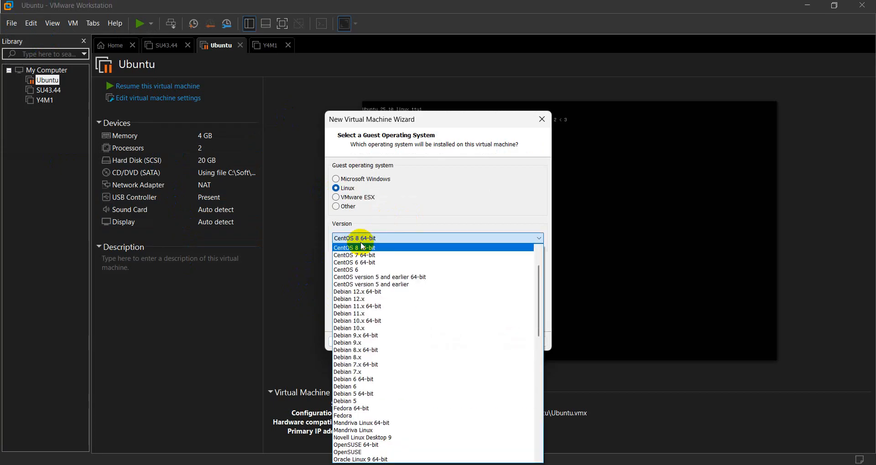
pyautogui.click(363, 247)
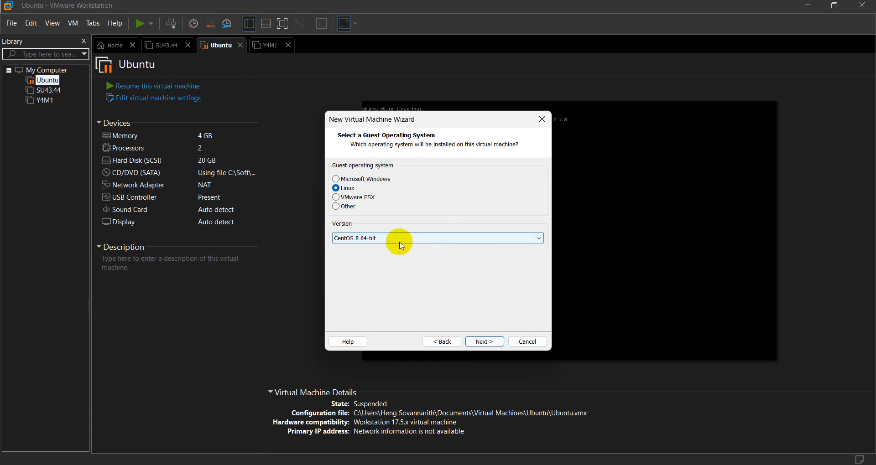
pyautogui.click(471, 343)
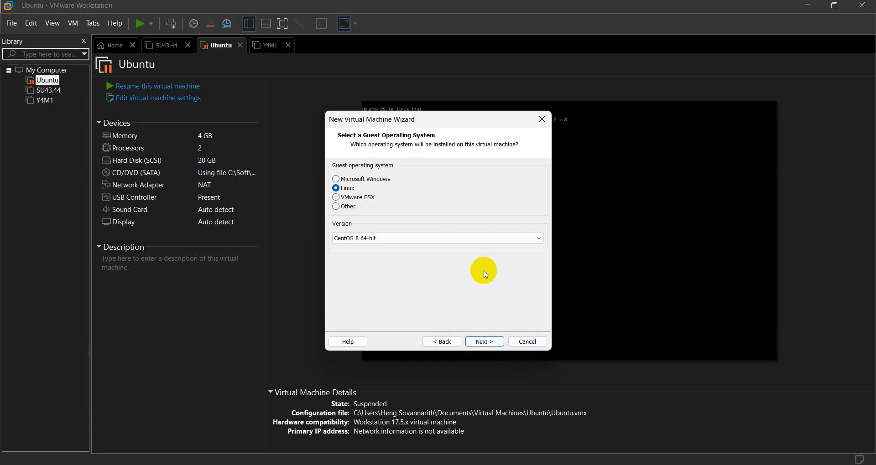
pyautogui.click(484, 341)
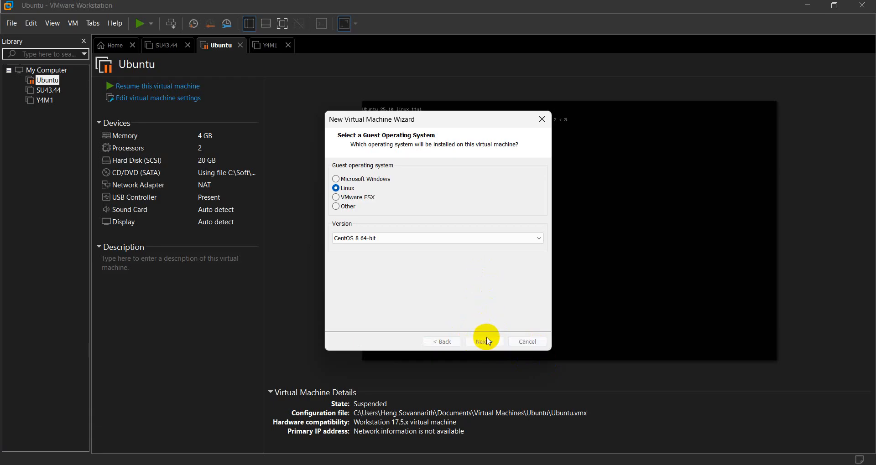
# Name the virtual machine Y4E2 and store its virtual disk as a single file.
pyautogui.press('BackSpace')
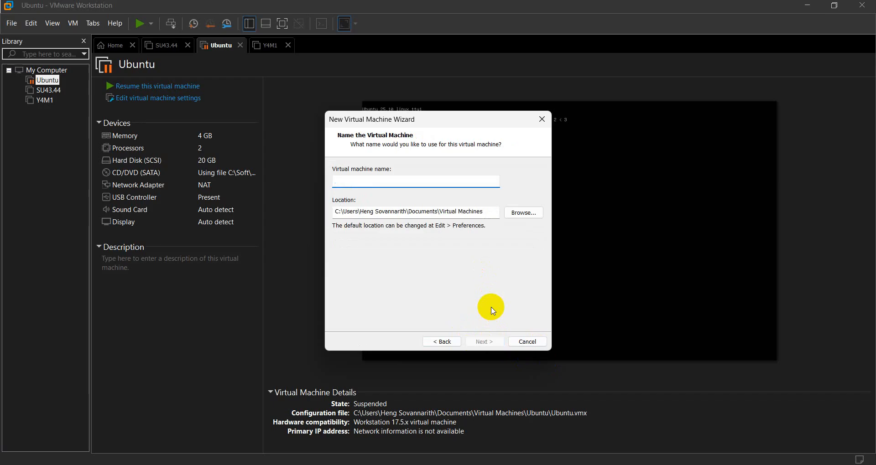
pyautogui.write('Y3E')
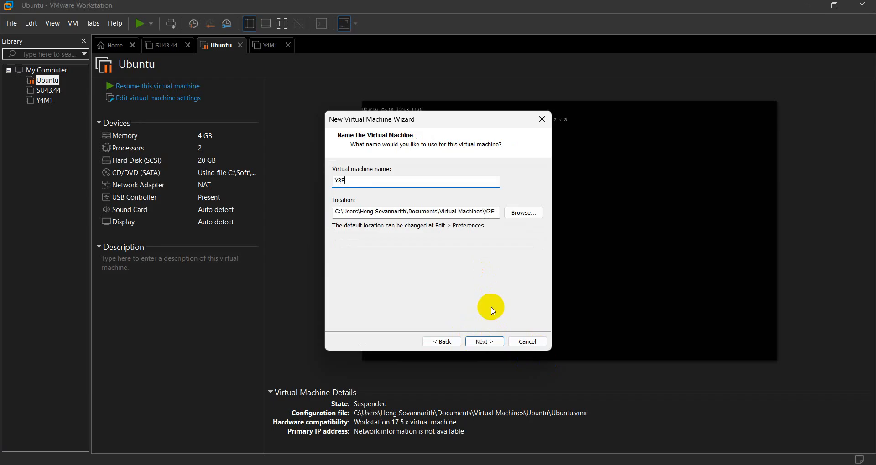
pyautogui.press('BackSpace')
pyautogui.press('BackSpace')
pyautogui.write('4E2')
pyautogui.press('Return')
pyautogui.click(339, 240)
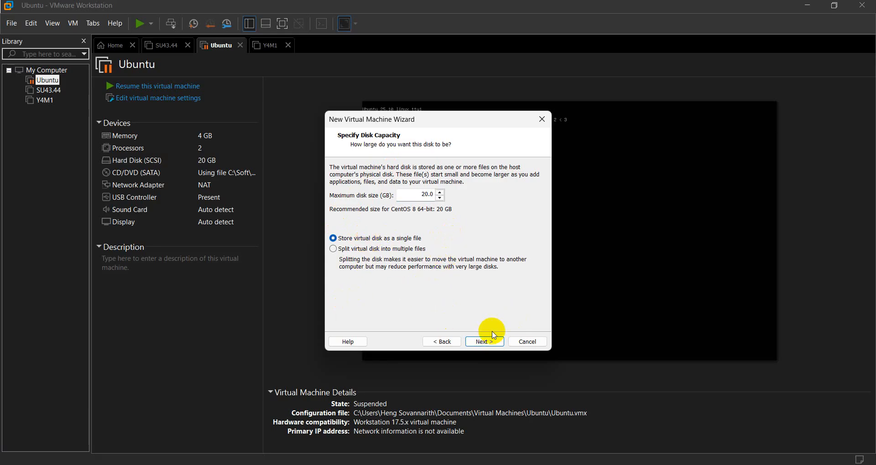
pyautogui.click(484, 341)
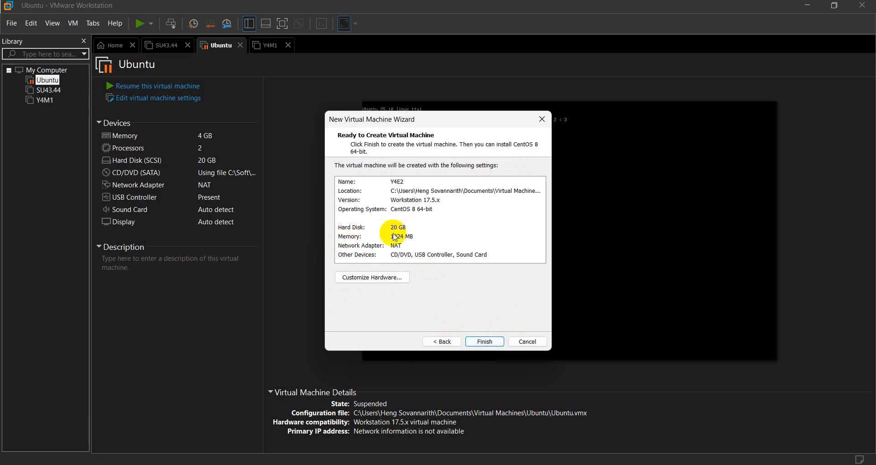
# Customize the hardware with 4096 MB of memory and CentOS-Stream-10-latest-x86_64-dvd1.iso from Downloads as the CD/DVD image.
pyautogui.click(374, 278)
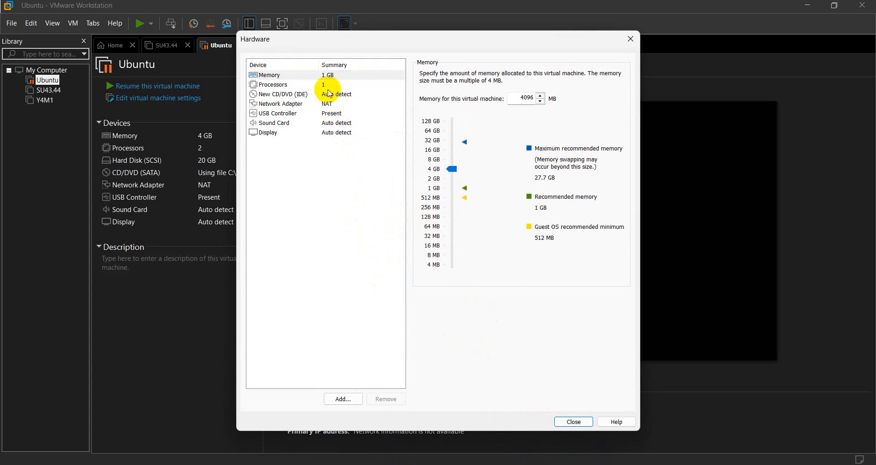
pyautogui.click(328, 94)
pyautogui.click(456, 140)
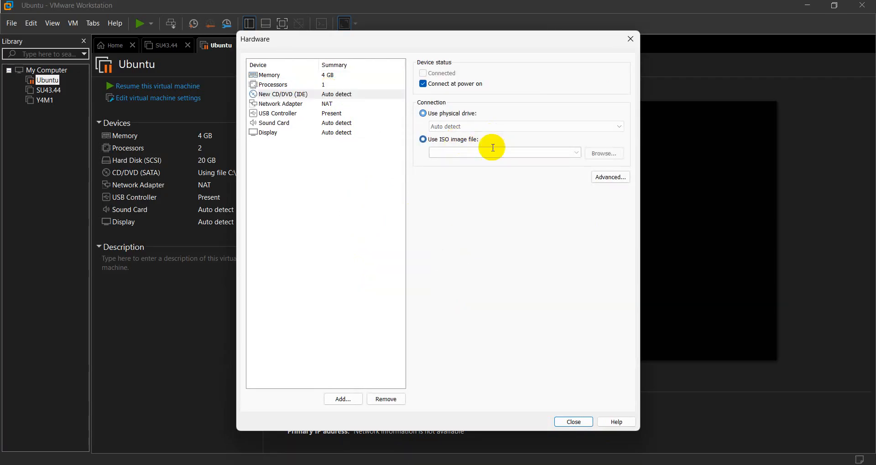
pyautogui.click(576, 152)
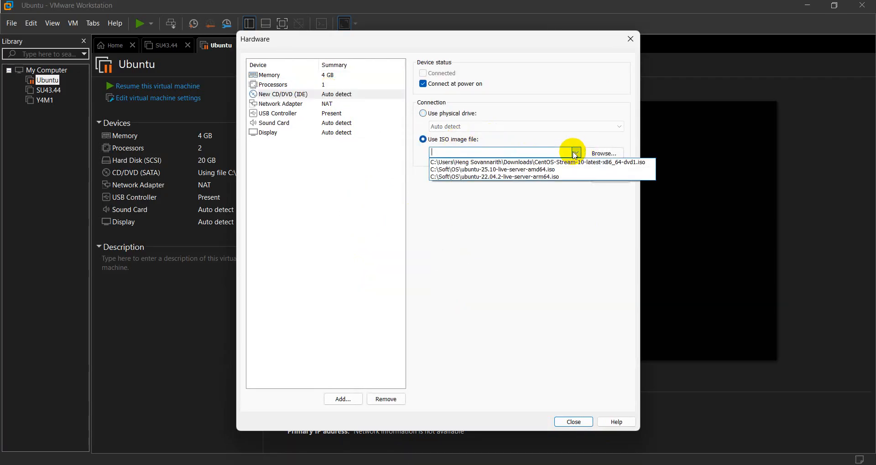
pyautogui.click(603, 152)
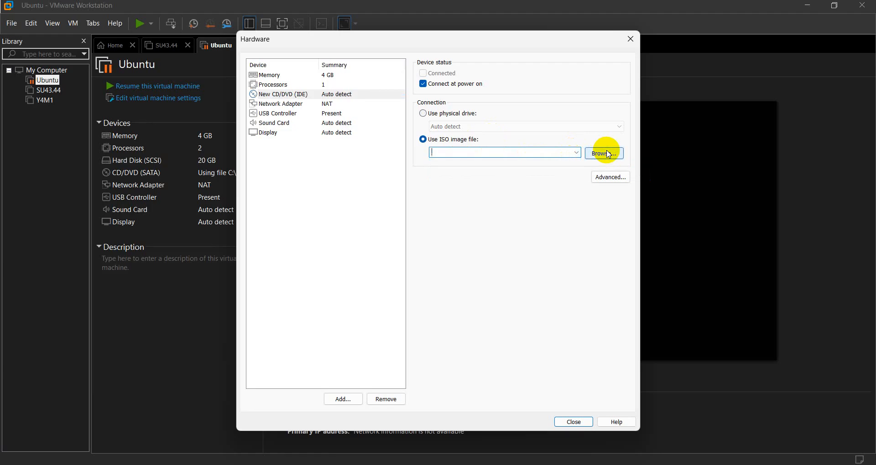
pyautogui.click(605, 153)
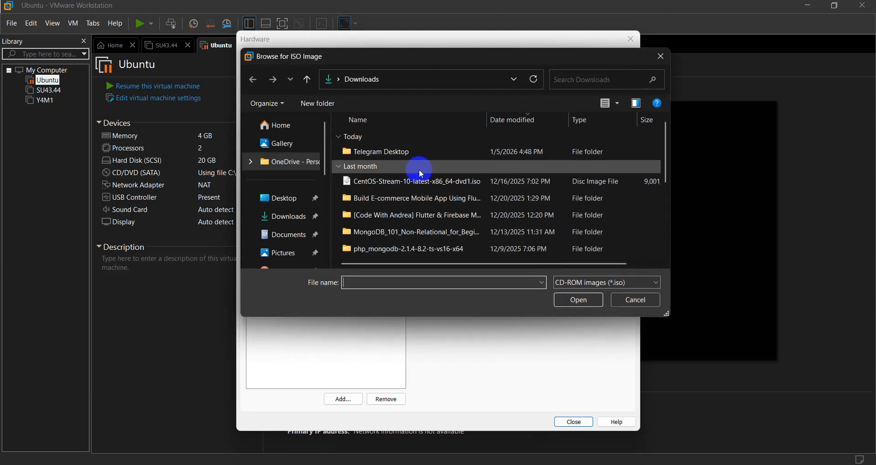
pyautogui.doubleClick(380, 187)
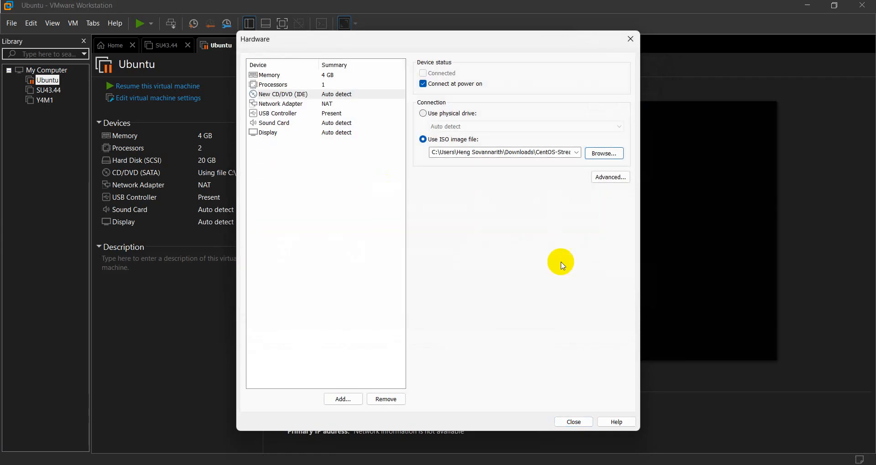
pyautogui.click(571, 423)
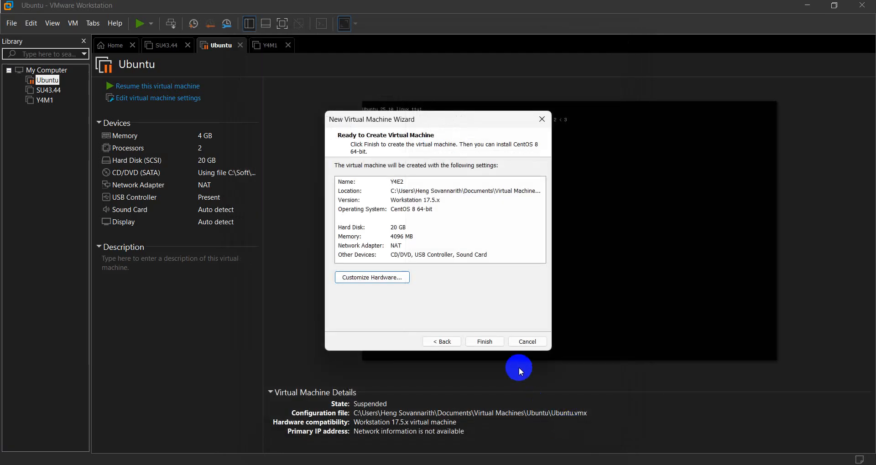
# Finish creating the Y4E2 virtual machine and power it on.
pyautogui.click(473, 339)
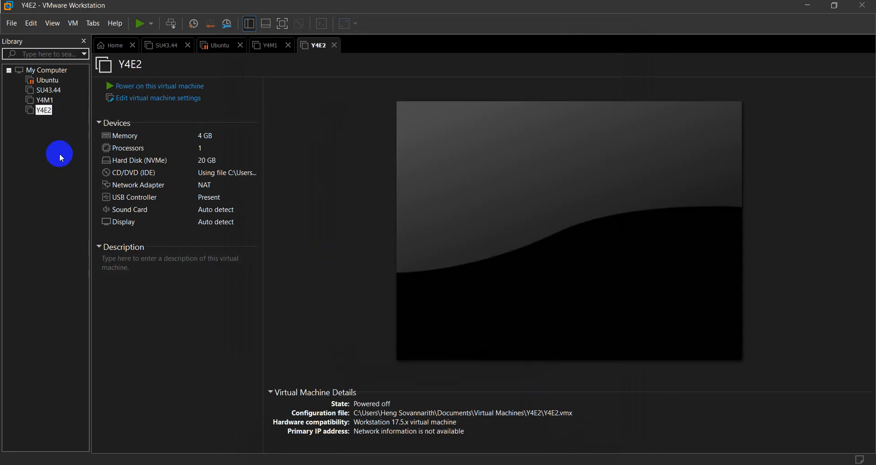
pyautogui.click(141, 89)
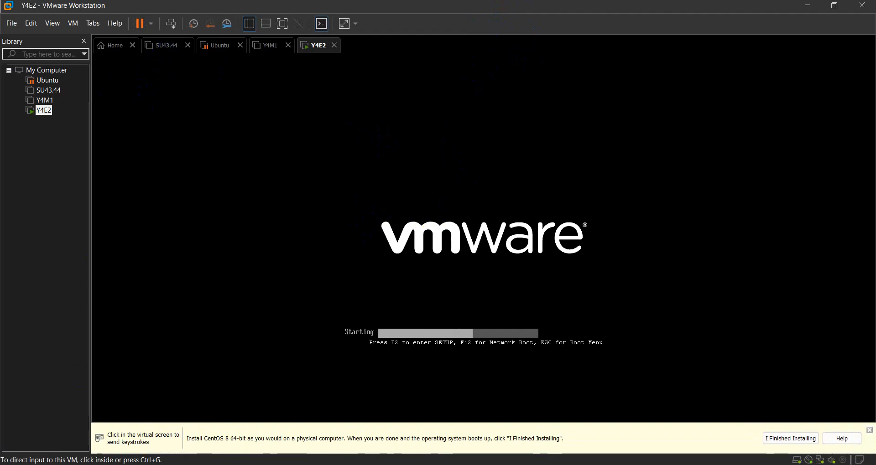
pyautogui.click(303, 189)
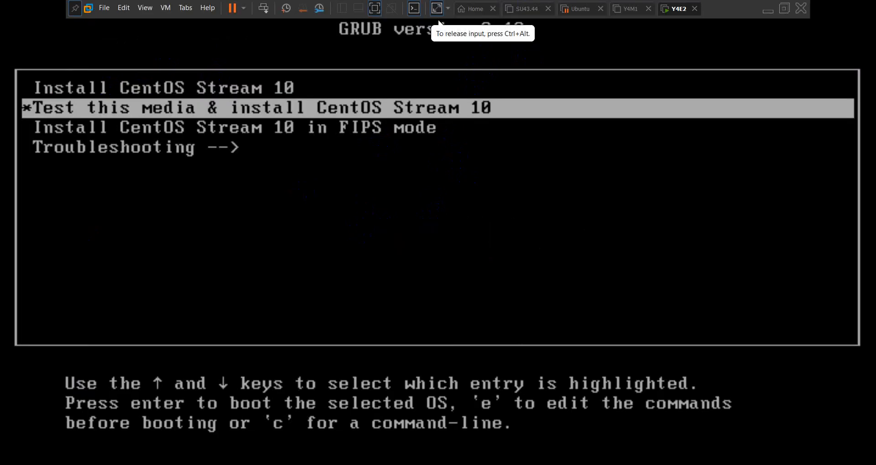
# Boot the Install CentOS Stream 10 entry, skipping the media test.
pyautogui.press('Up')
pyautogui.press('Down')
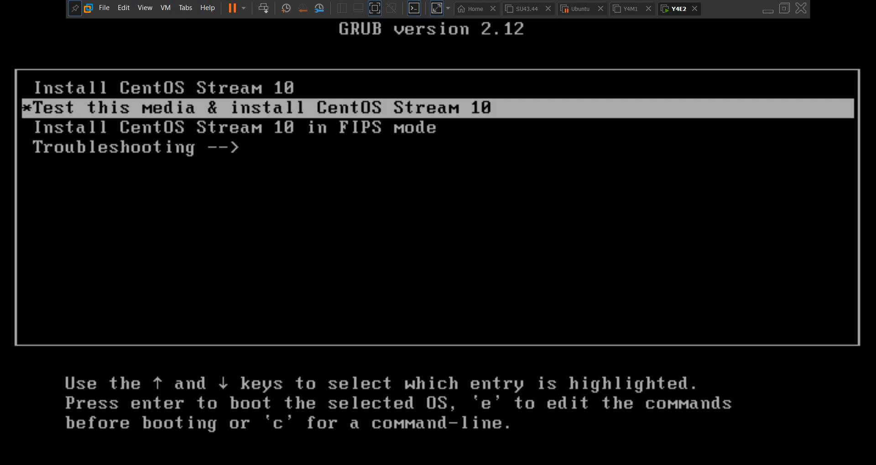
pyautogui.press('Up')
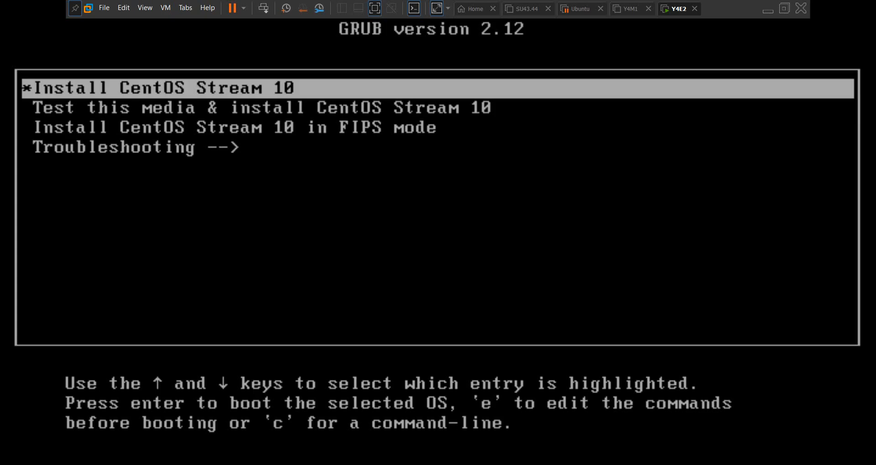
pyautogui.press('Return')
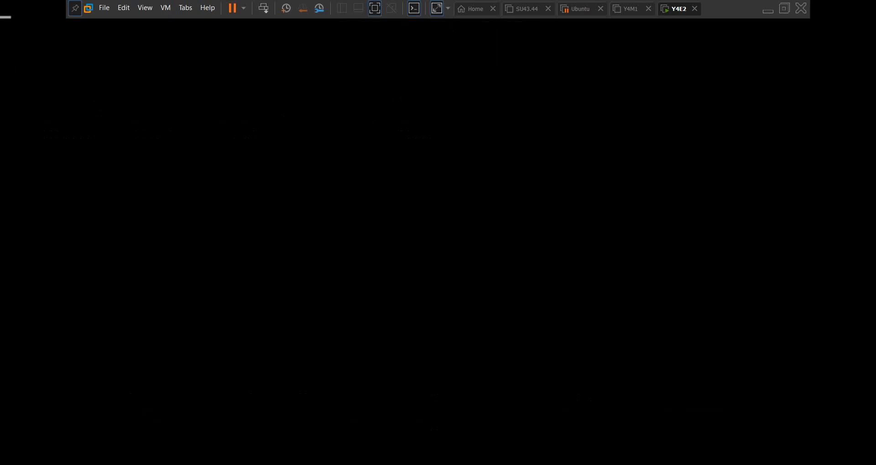
# Set the installation language to English (United States) and continue to the installation summary.
pyautogui.click(340, 208)
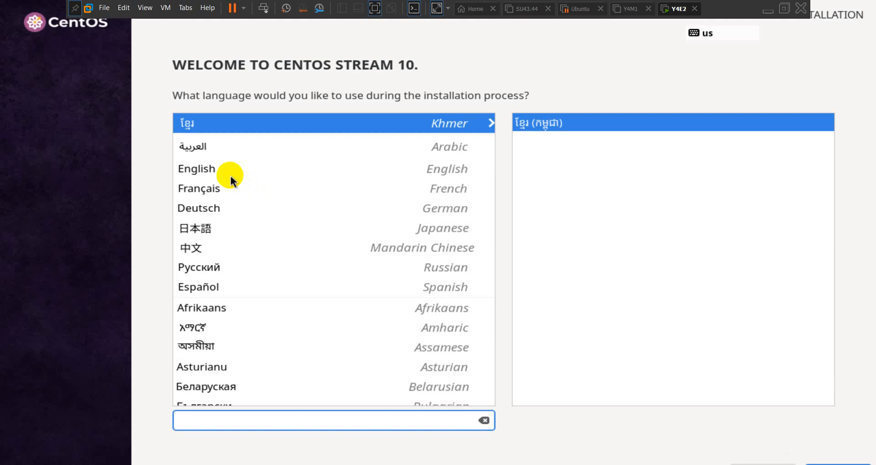
pyautogui.click(197, 170)
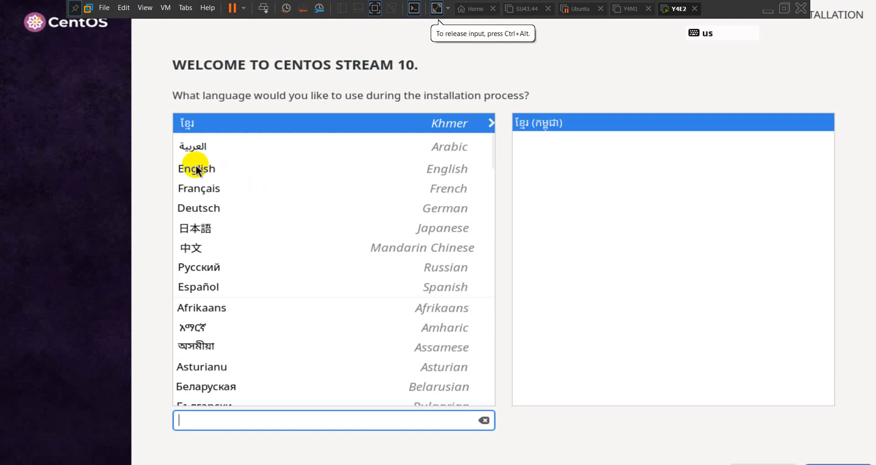
pyautogui.click(197, 170)
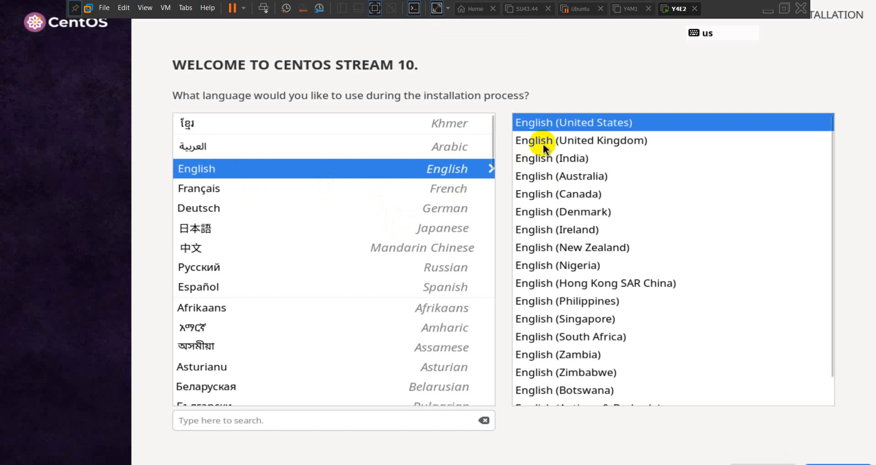
pyautogui.click(820, 461)
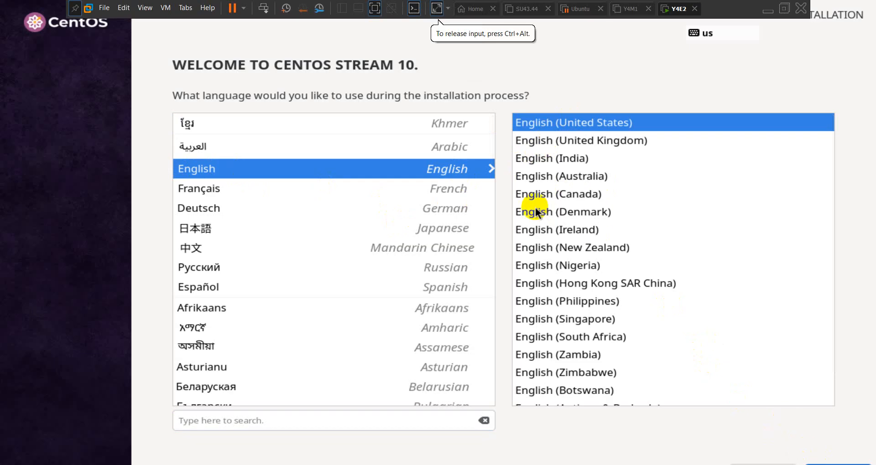
pyautogui.click(828, 462)
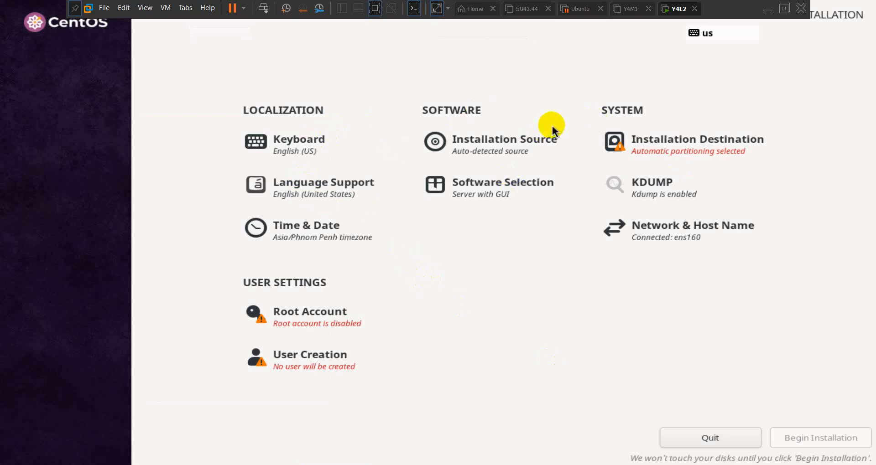
# Enable the root account, then enter and confirm the root password.
pyautogui.click(306, 321)
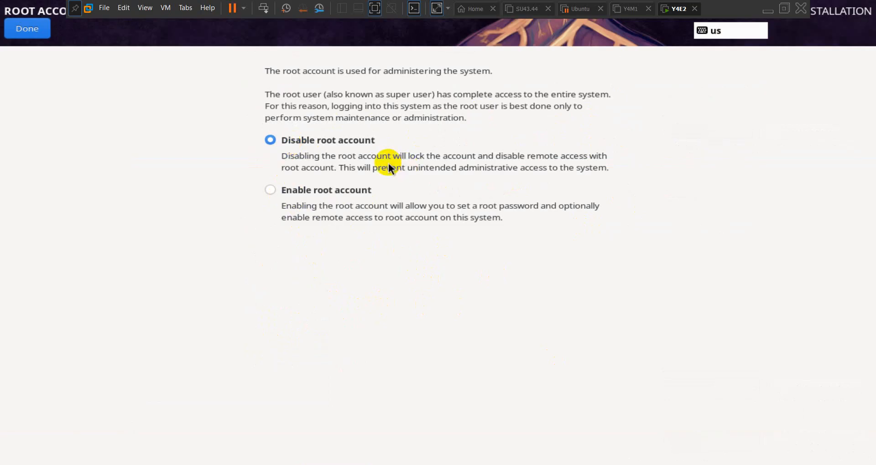
pyautogui.click(270, 190)
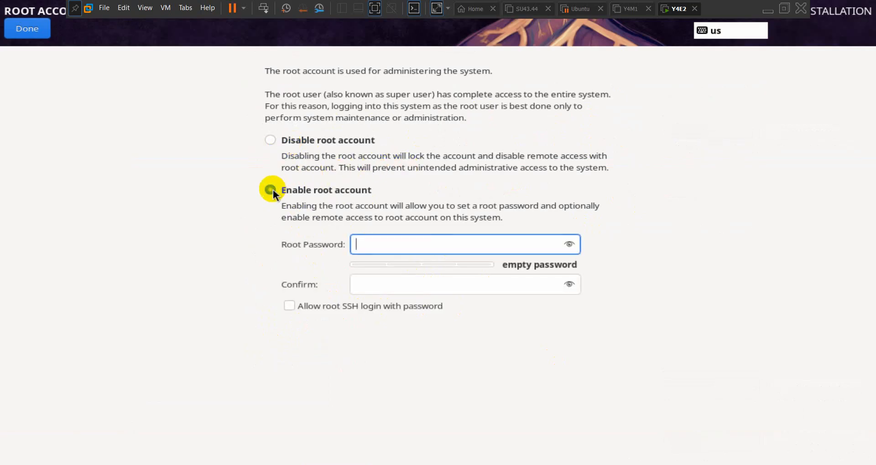
pyautogui.click(354, 244)
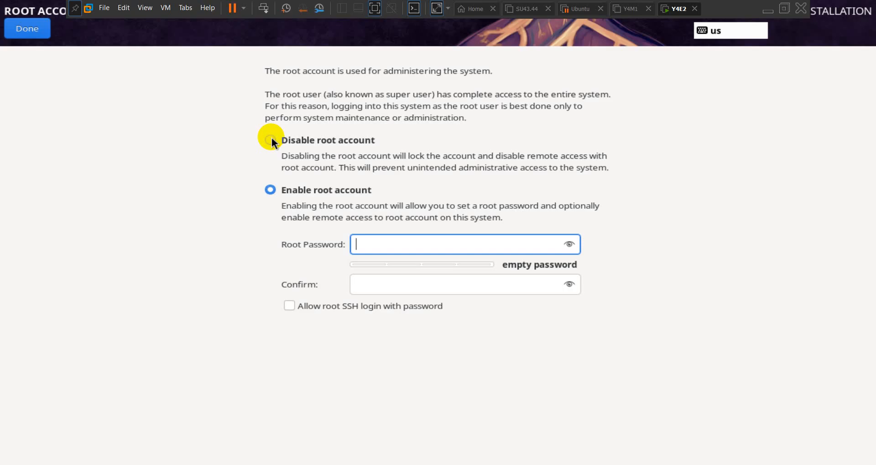
pyautogui.write('●●●●●●●')
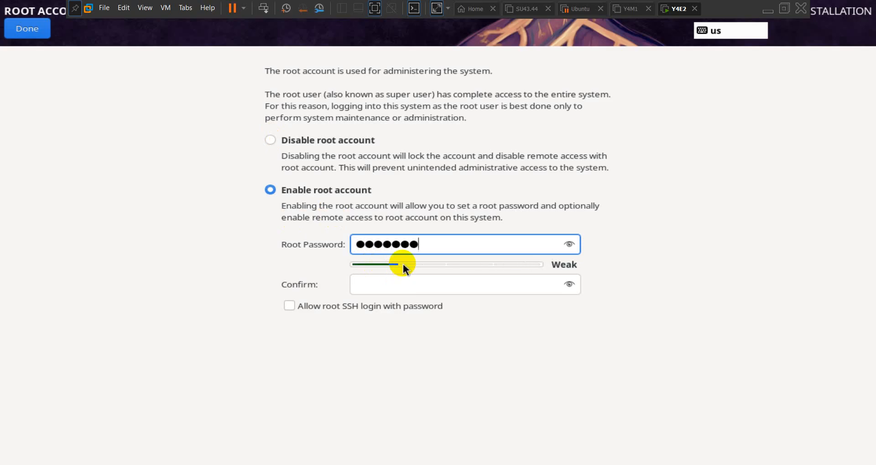
pyautogui.press('Tab')
pyautogui.write('●●●')
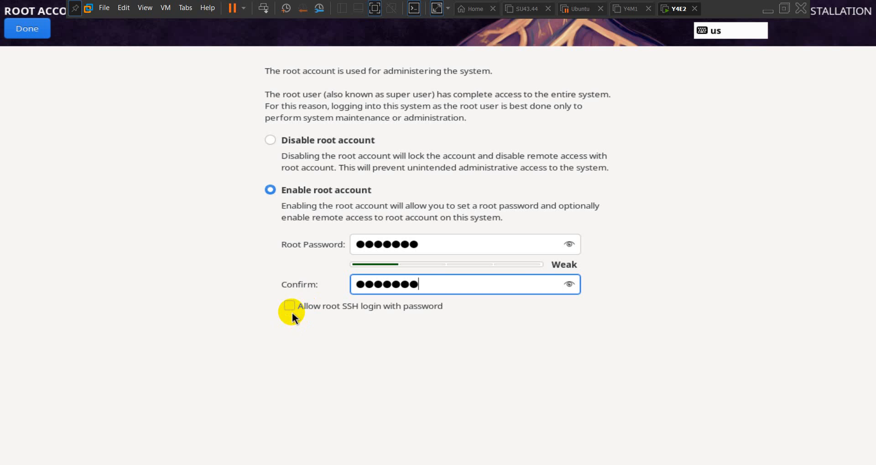
# Allow root SSH login with password and accept the root account settings despite the weak password.
pyautogui.click(291, 313)
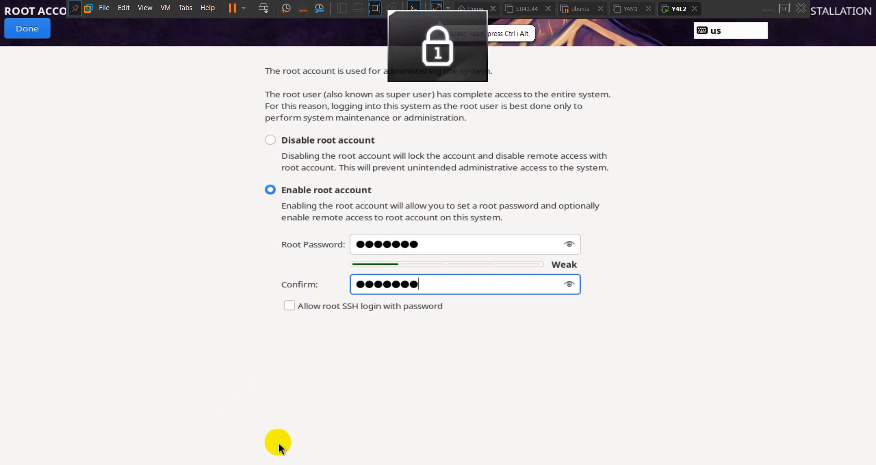
pyautogui.click(287, 307)
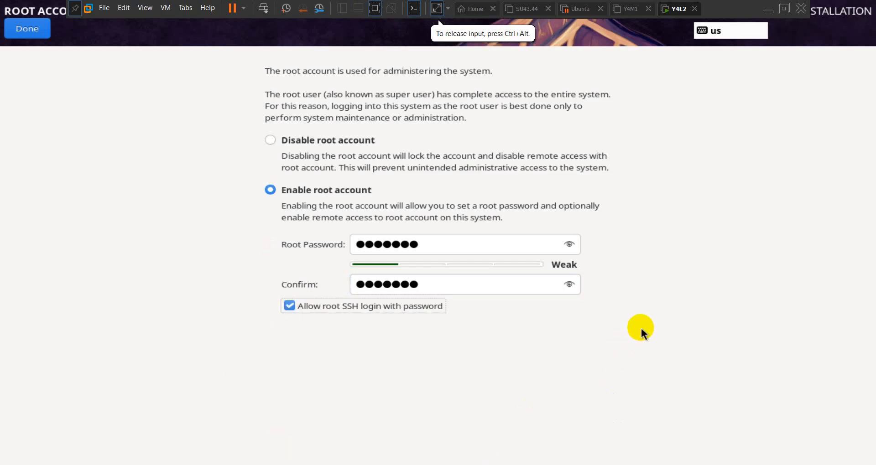
pyautogui.click(34, 28)
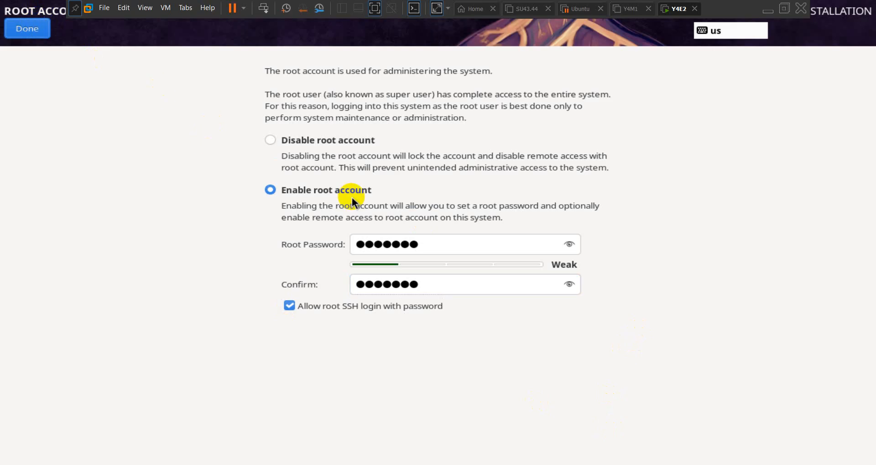
pyautogui.click(15, 32)
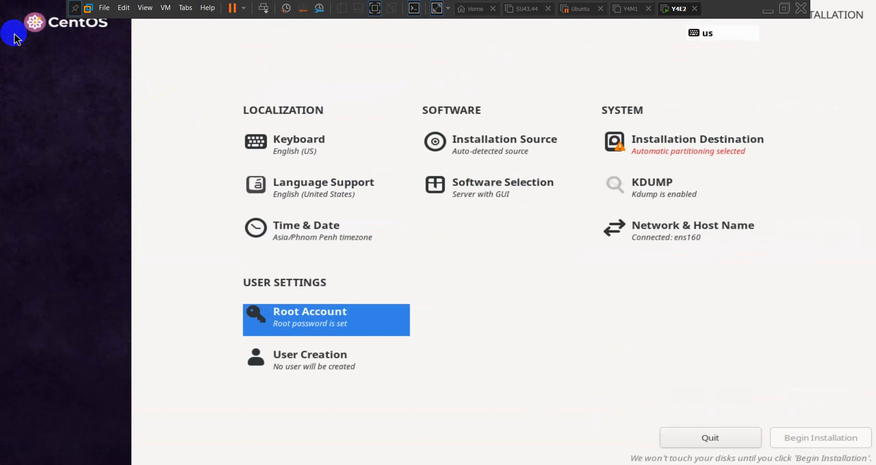
# Begin creating a user account with full name and user name e2, keeping administrative privileges and the password requirement.
pyautogui.click(318, 372)
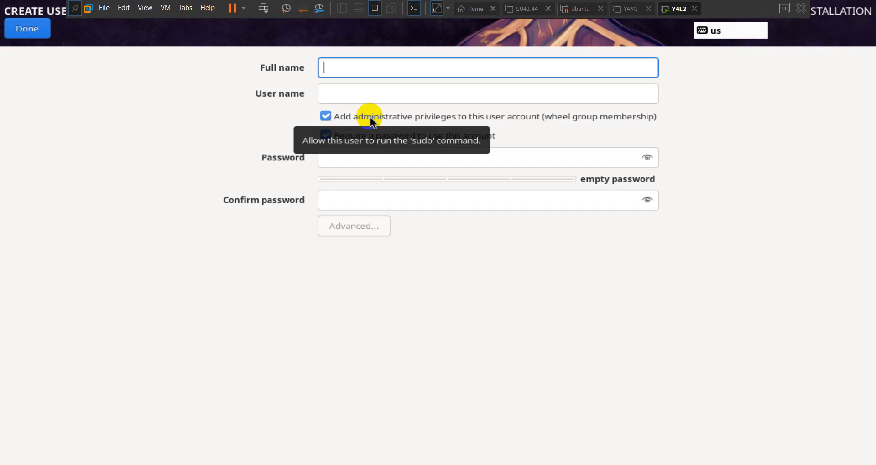
pyautogui.write('e2')
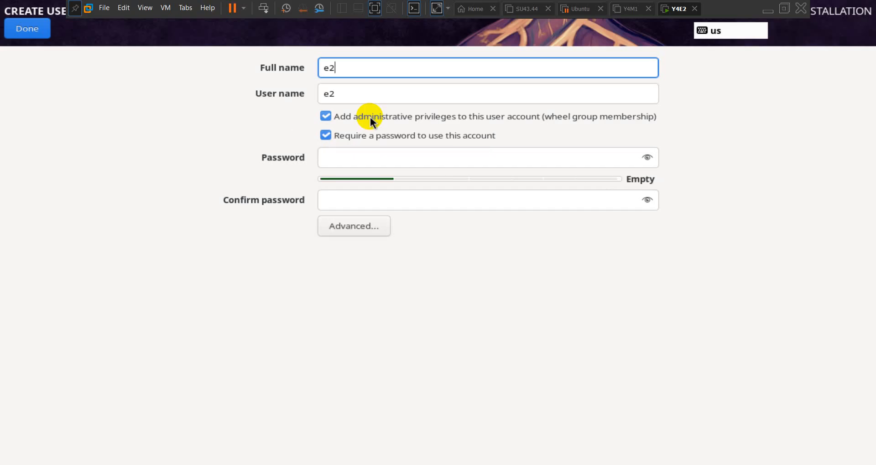
pyautogui.press('Tab')
pyautogui.press('Tab')
pyautogui.press('Tab')
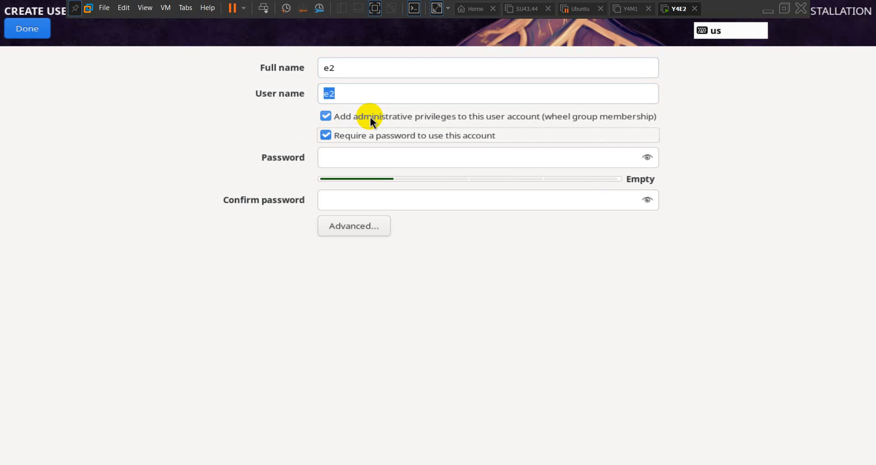
# Enter and confirm the password for the e2 account and save the user.
pyautogui.press('Tab')
pyautogui.write('•••••')
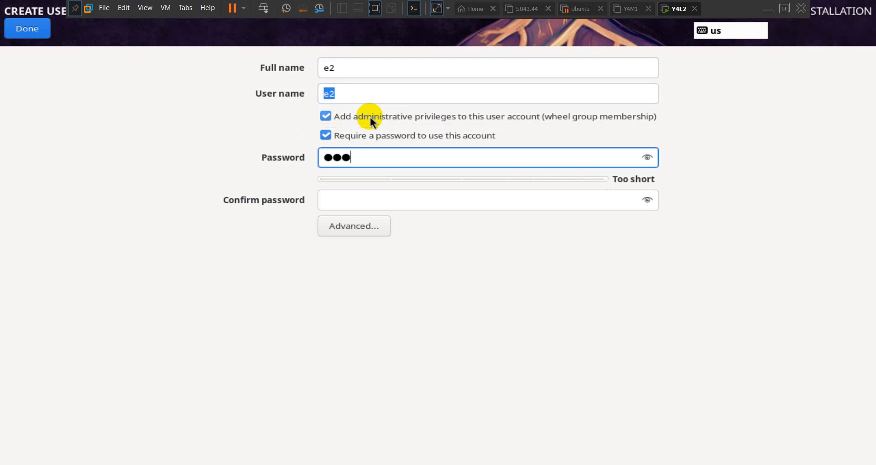
pyautogui.write('••')
pyautogui.press('Tab')
pyautogui.write('•••••••')
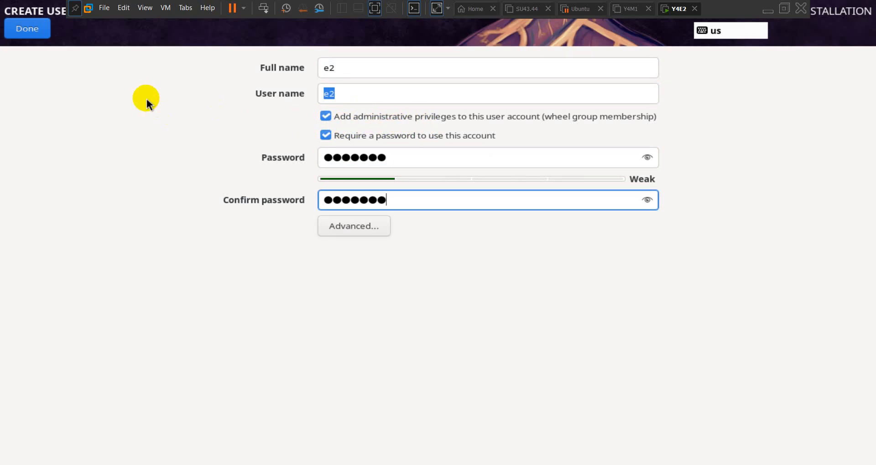
pyautogui.click(37, 33)
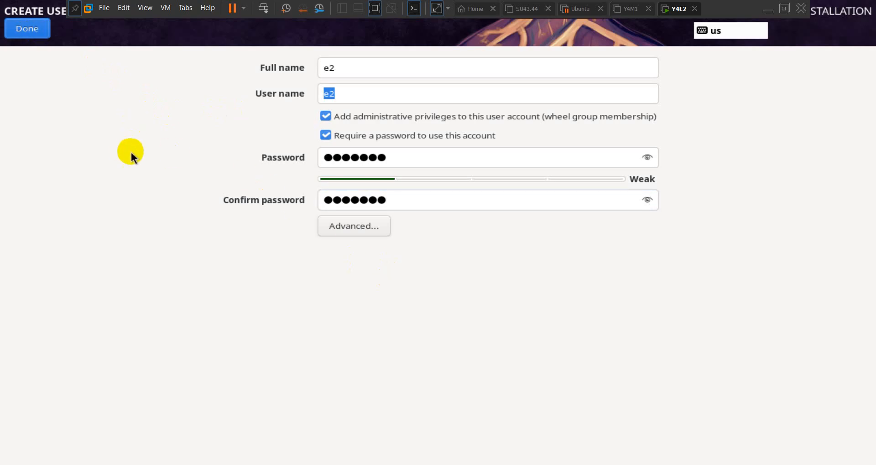
pyautogui.click(34, 33)
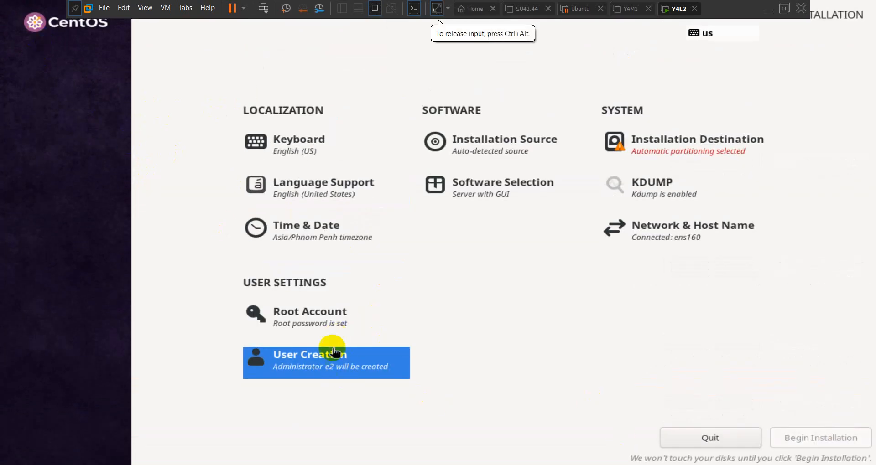
# Set the installation destination to the 20 GiB VMware Virtual NVMe Disk with automatic storage configuration.
pyautogui.click(633, 142)
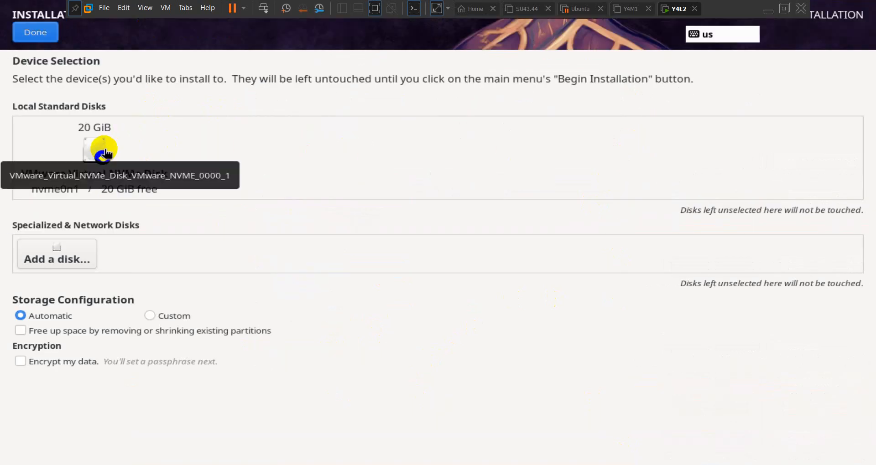
pyautogui.click(105, 153)
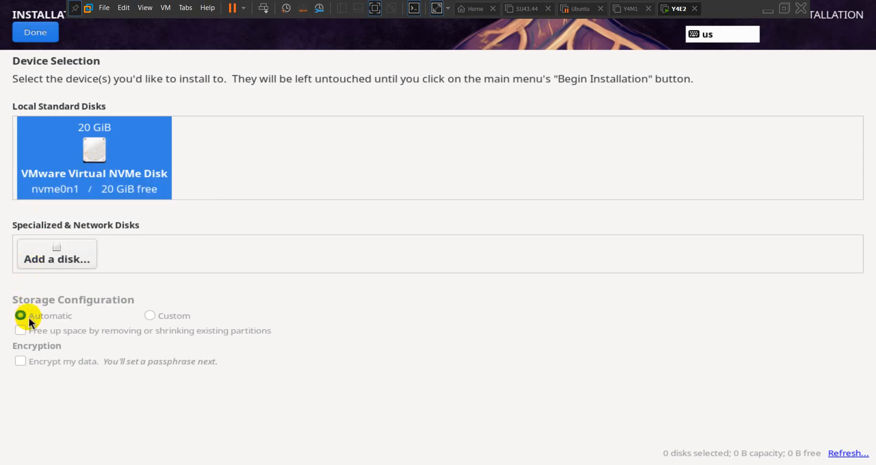
pyautogui.click(105, 158)
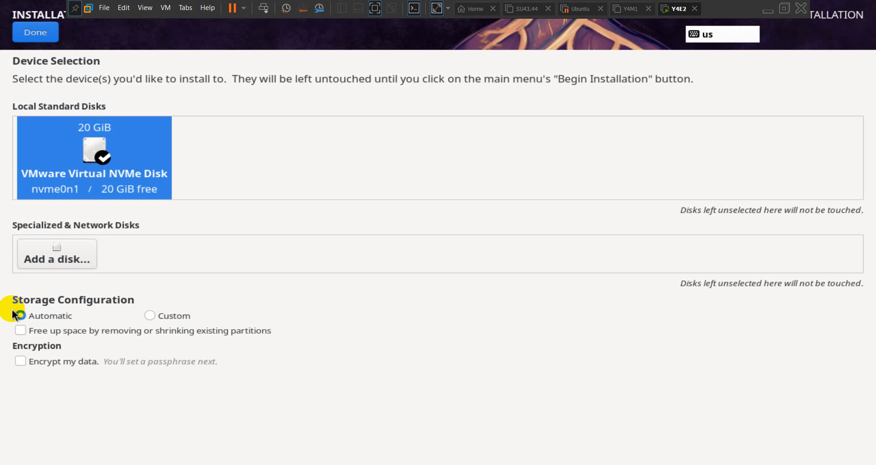
pyautogui.click(33, 39)
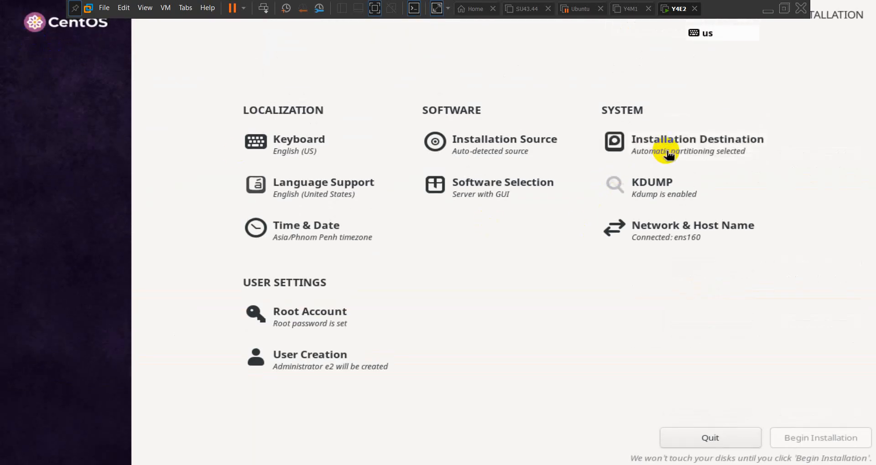
# Compare the additional software offered for the Server, Workstation and Custom Operating System base environments in the software selection.
pyautogui.click(516, 203)
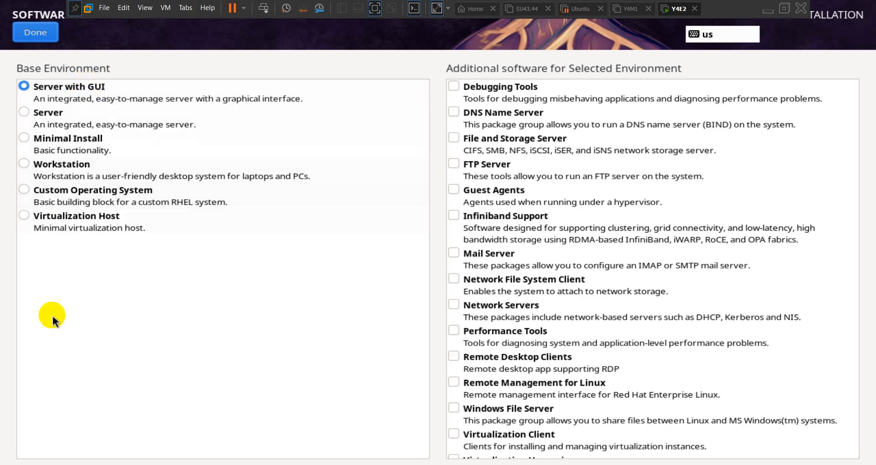
pyautogui.click(25, 112)
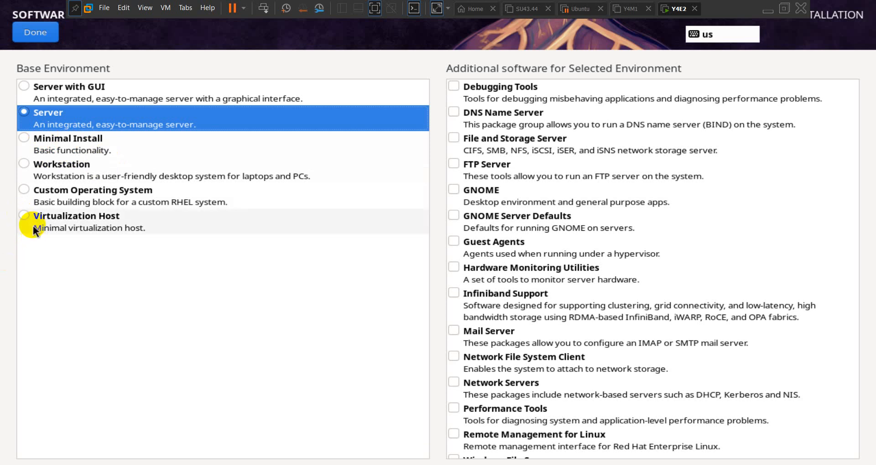
pyautogui.click(44, 171)
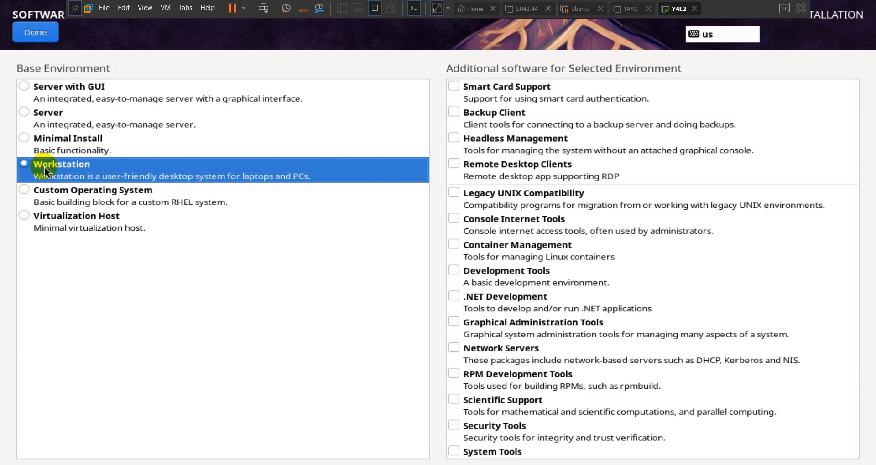
pyautogui.click(34, 196)
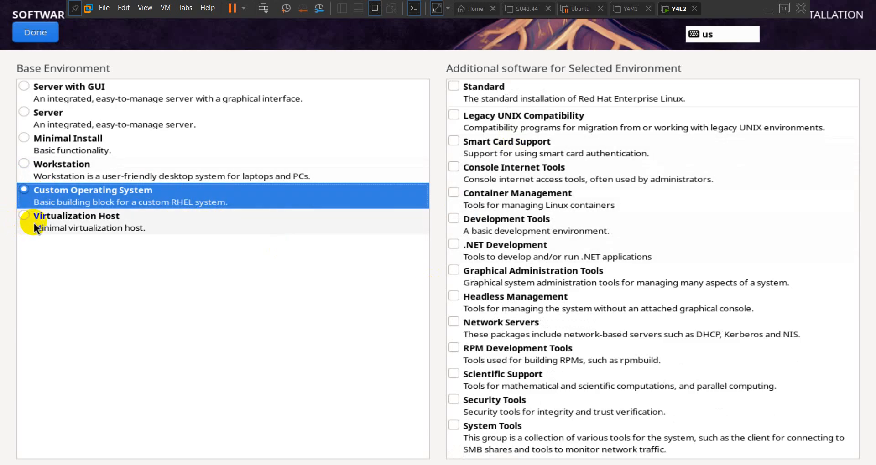
# Choose the Server base environment, look through its additional software without adding any, and save the software selection.
pyautogui.click(55, 115)
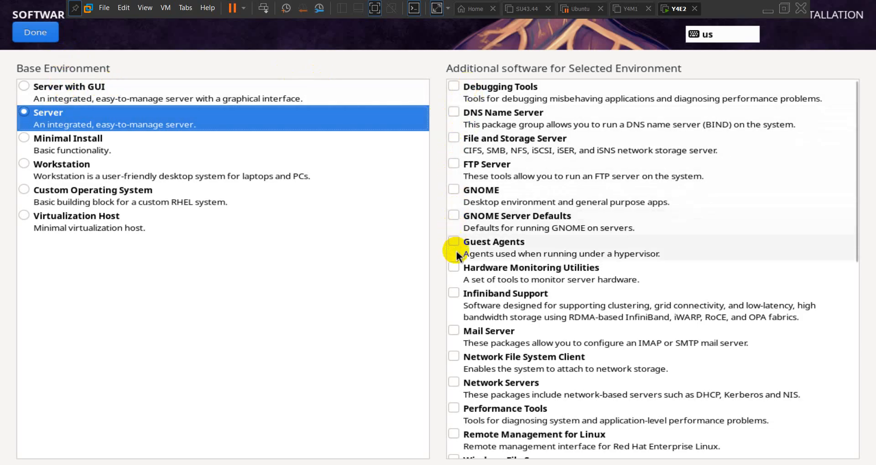
pyautogui.scroll(-10, 460, 270)
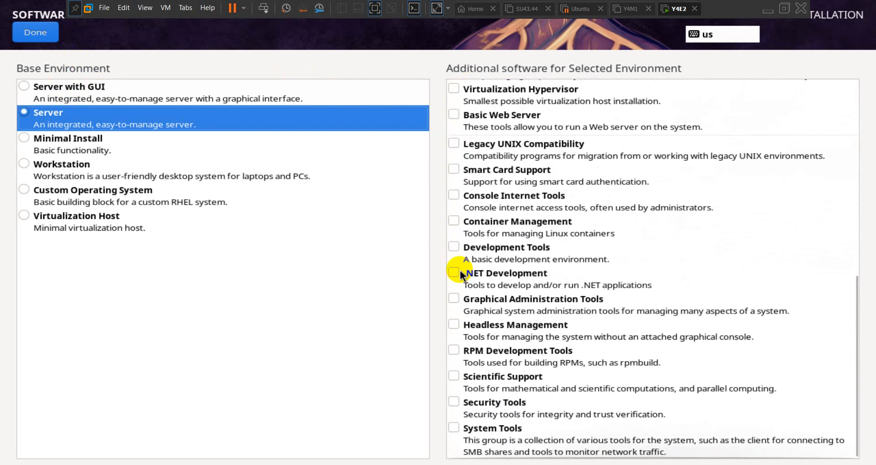
pyautogui.scroll(10, 460, 270)
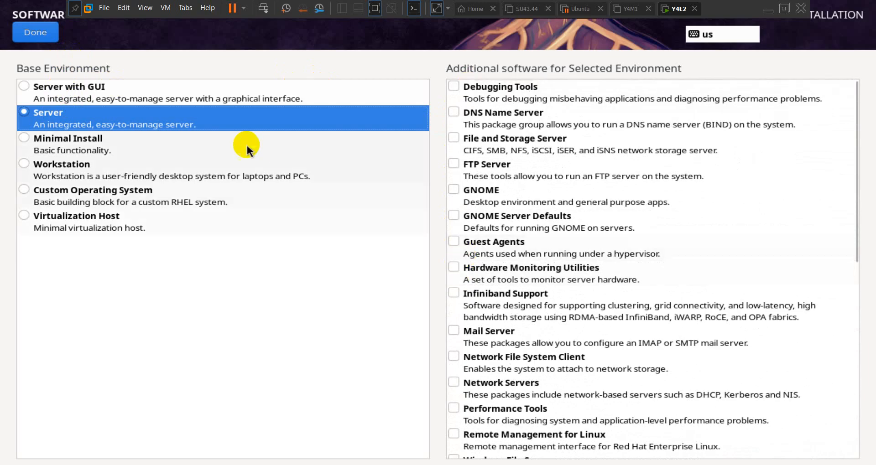
pyautogui.click(35, 33)
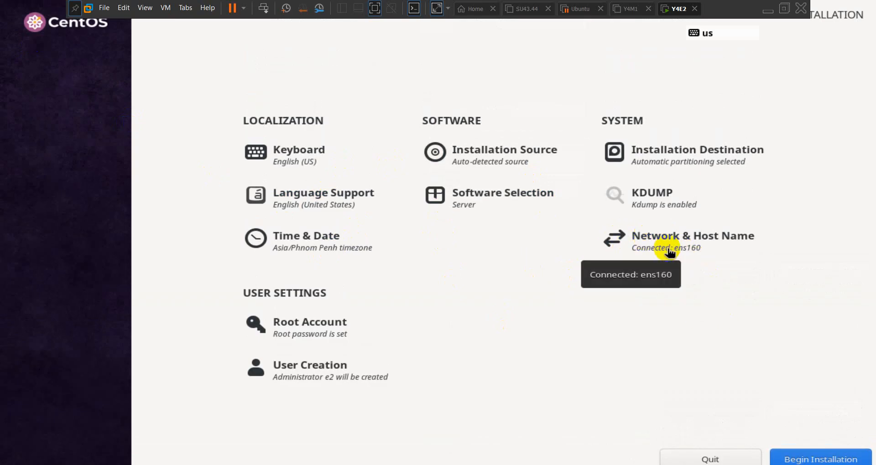
# Review the Ethernet (ens160) connection in the network and host name settings and begin the installation.
pyautogui.click(646, 246)
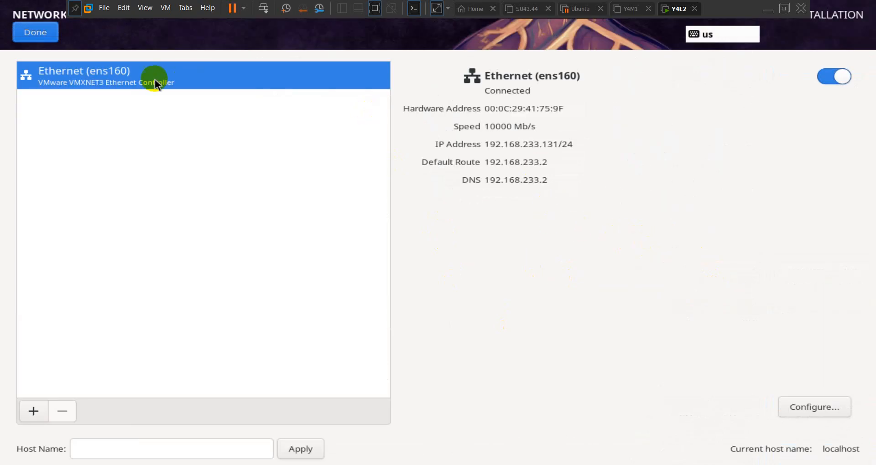
pyautogui.click(41, 34)
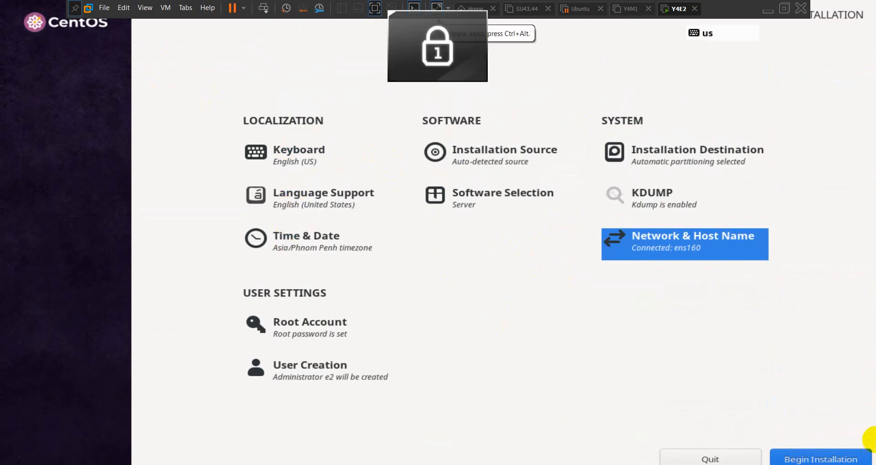
pyautogui.click(793, 460)
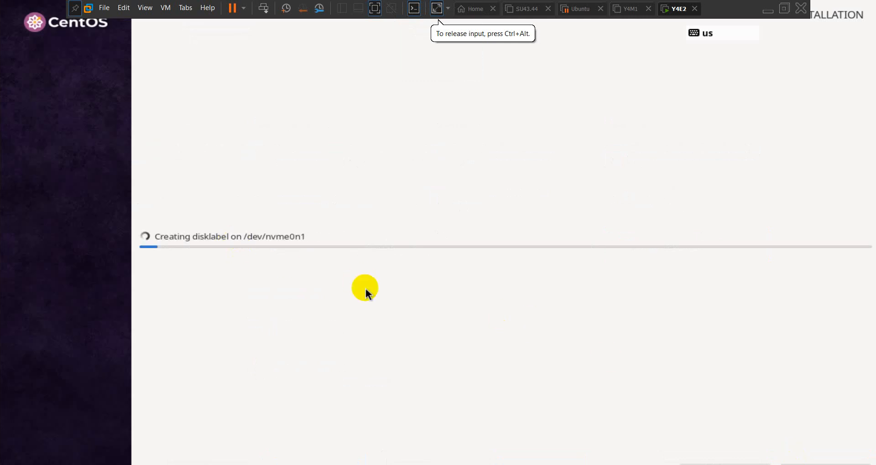